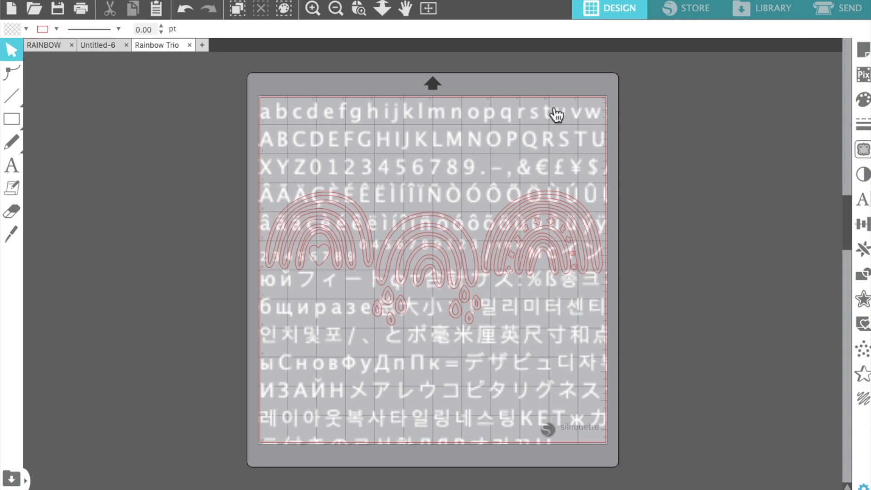
# Delete the block of alphabet characters covering the page and release the compound path of the rainbow trio
pyautogui.click(534, 119)
pyautogui.press('Delete')
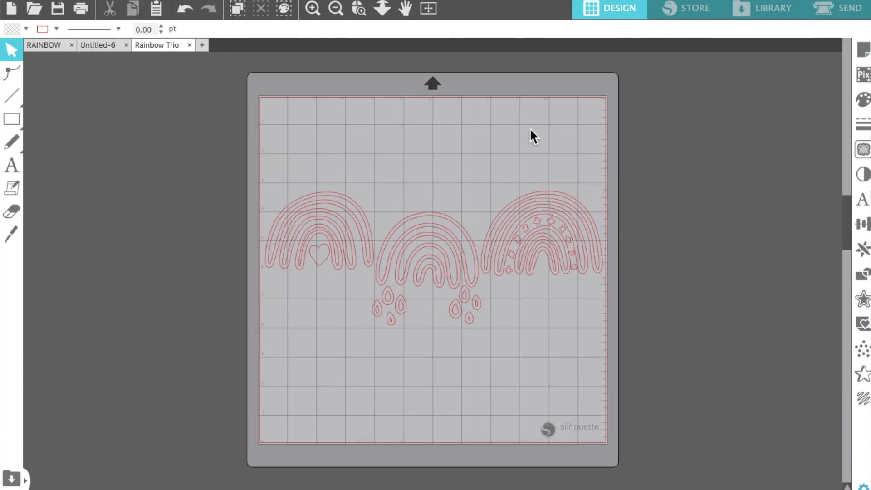
pyautogui.click(292, 216)
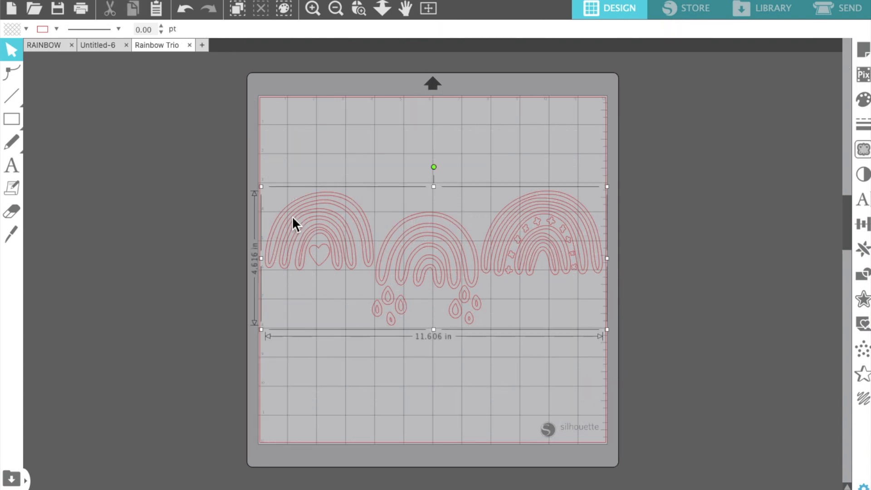
pyautogui.rightClick(292, 216)
pyautogui.click(325, 459)
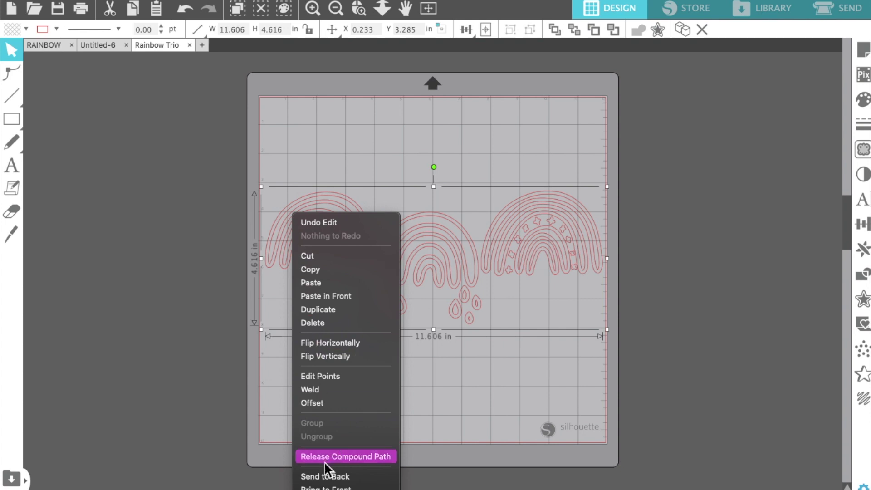
pyautogui.click(638, 385)
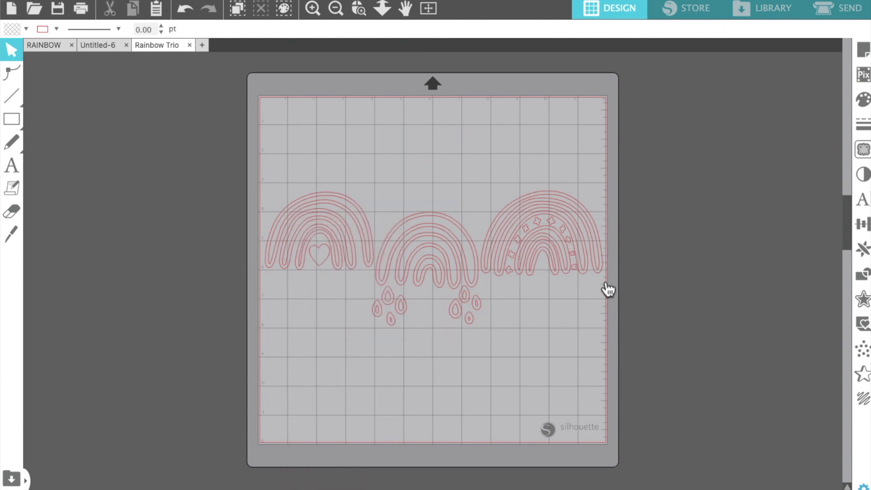
# Delete the inner contours of the two outermost arches of the rainbow with the flower shapes
pyautogui.click(358, 9)
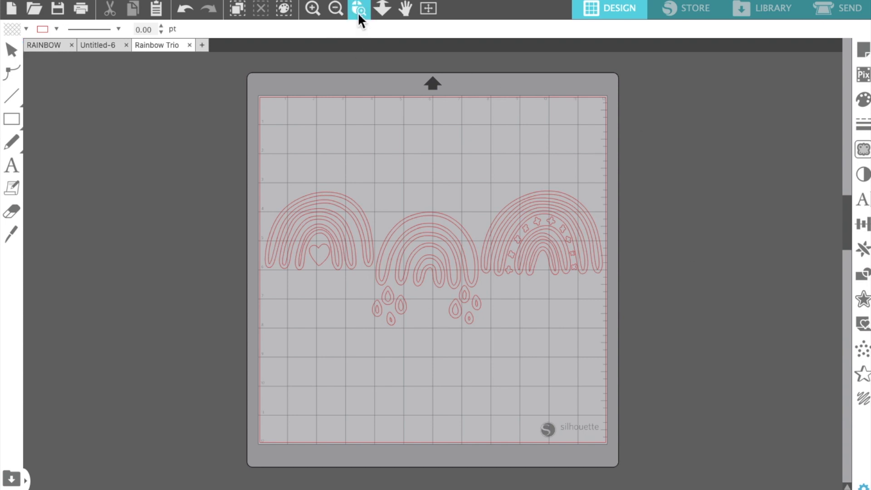
pyautogui.click(578, 244)
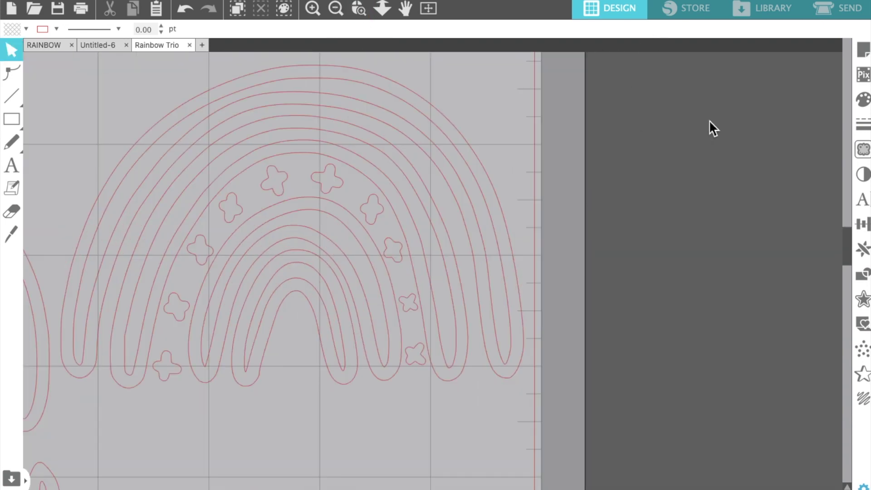
pyautogui.click(508, 330)
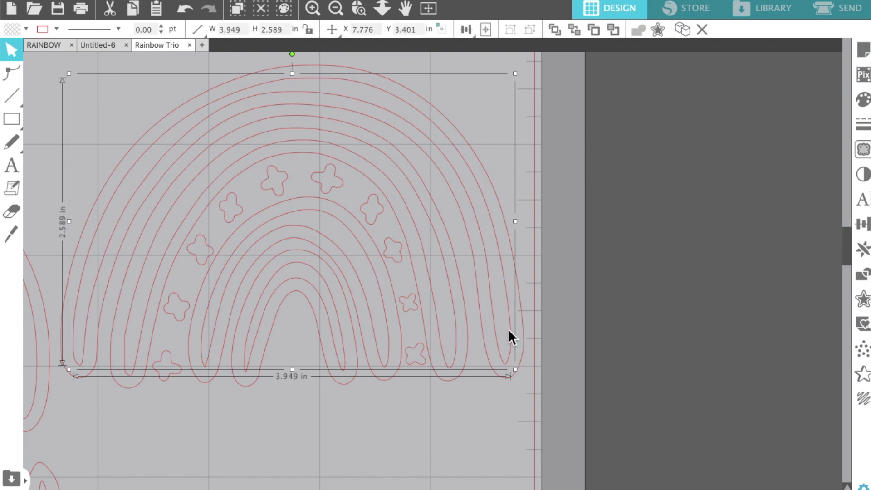
pyautogui.click(455, 338)
pyautogui.rightClick(455, 335)
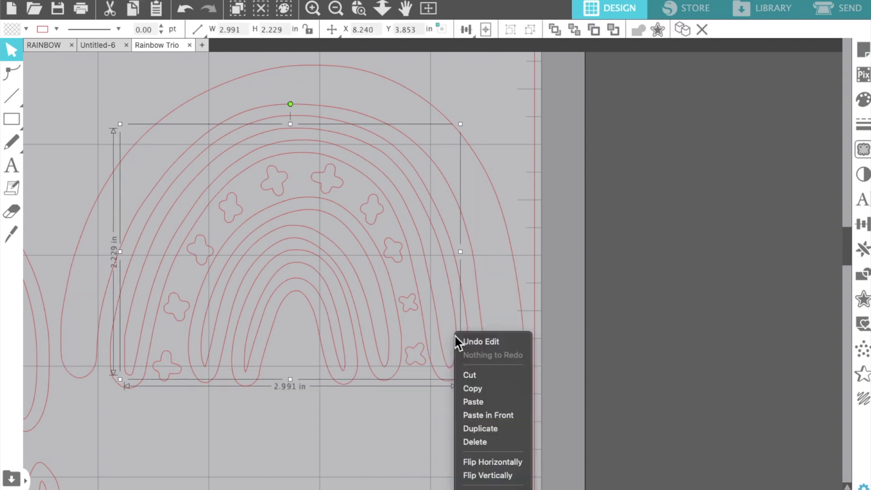
pyautogui.click(473, 440)
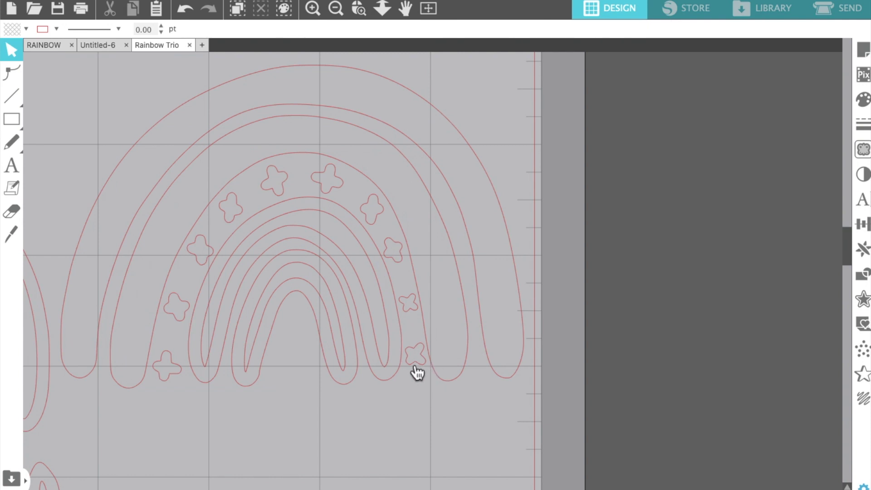
# Delete the inner contours of the two smallest arches of the rainbow with the flower shapes
pyautogui.click(389, 350)
pyautogui.rightClick(389, 350)
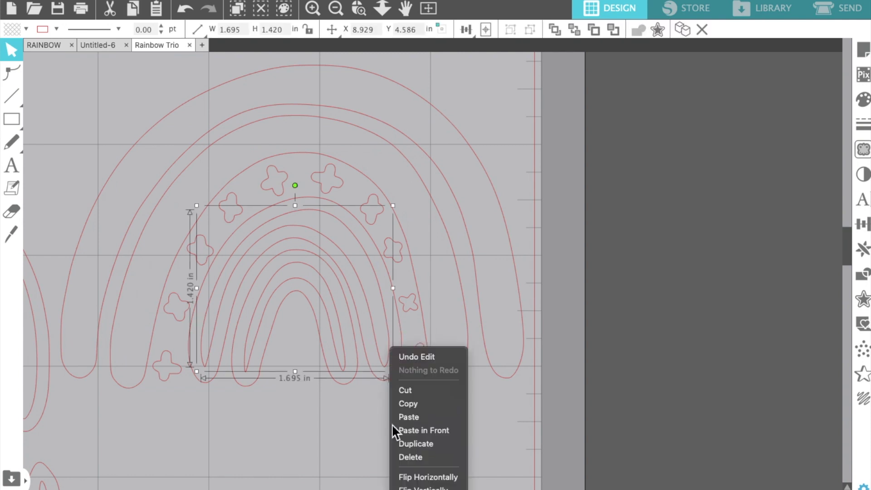
pyautogui.click(401, 456)
pyautogui.click(339, 334)
pyautogui.rightClick(339, 333)
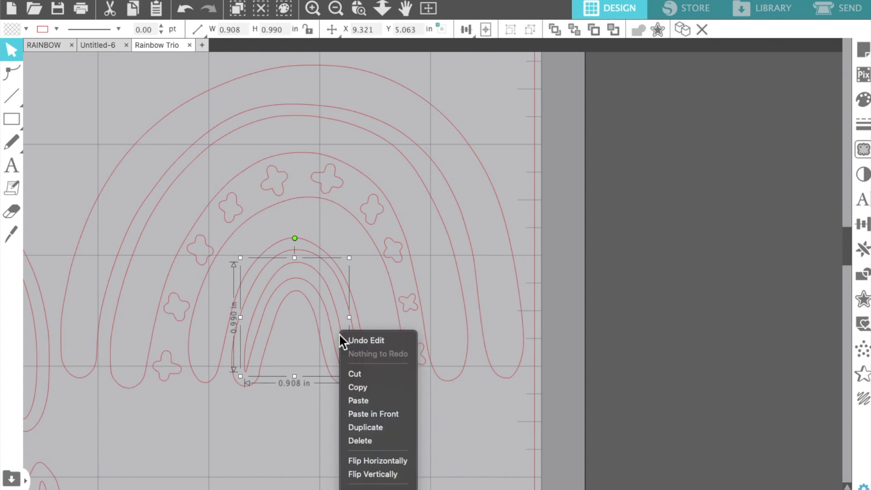
pyautogui.click(359, 441)
# Delete the inner contours of all three arches of the middle rainbow
pyautogui.hscroll(-3, 362, 452)
pyautogui.scroll(2, 363, 452)
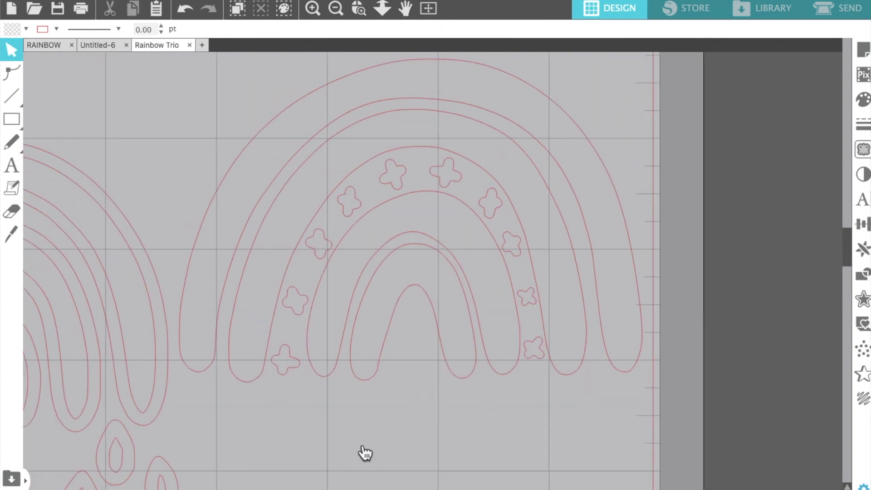
pyautogui.hscroll(-6, 365, 452)
pyautogui.scroll(-1, 365, 453)
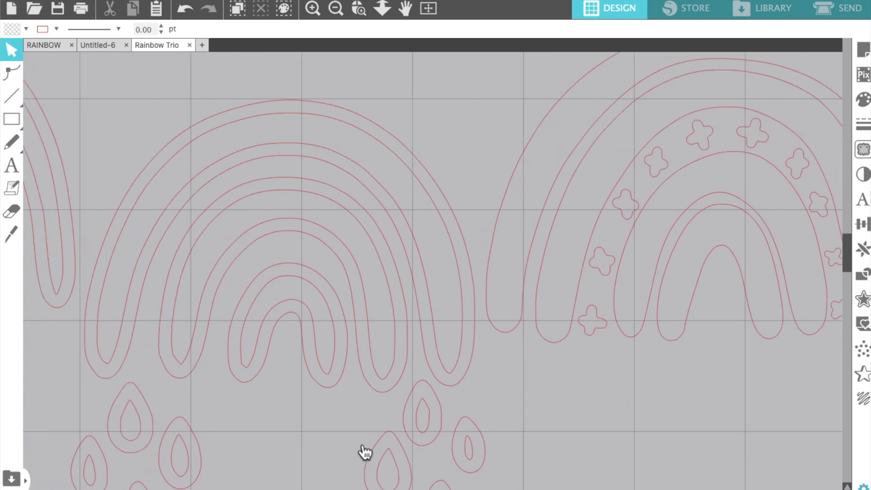
pyautogui.hscroll(-1, 365, 453)
pyautogui.click(367, 335)
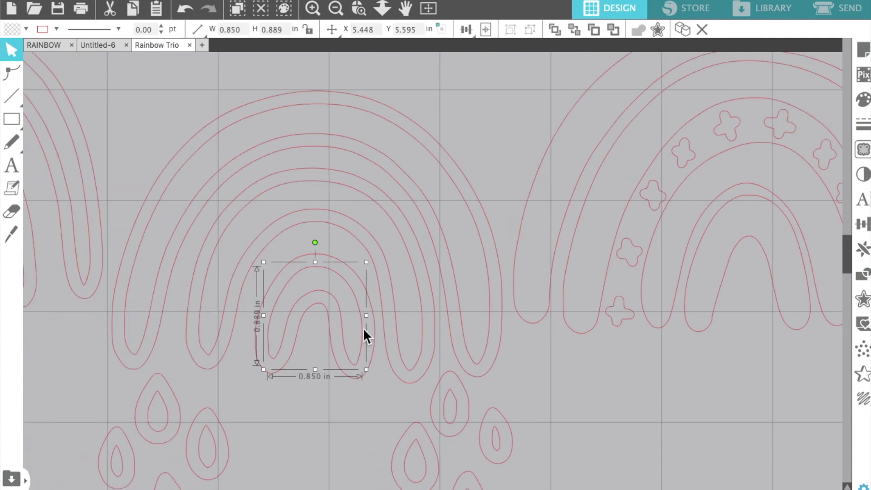
pyautogui.rightClick(364, 330)
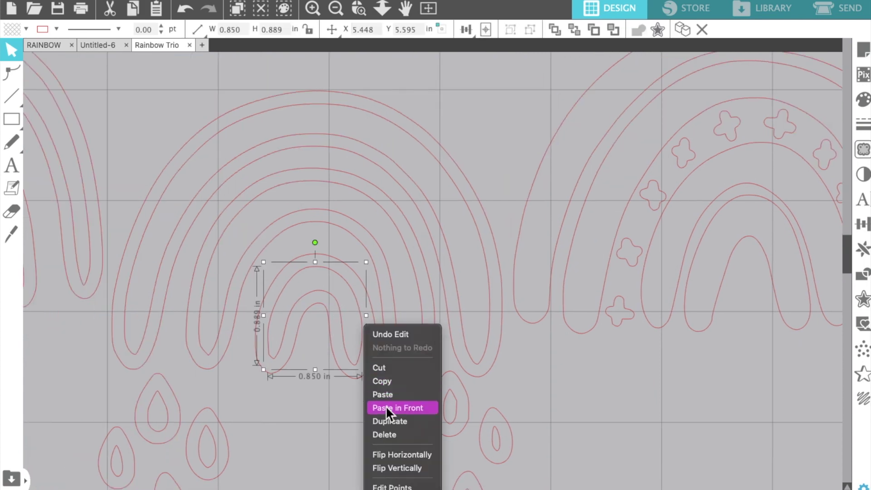
pyautogui.click(385, 433)
pyautogui.click(406, 328)
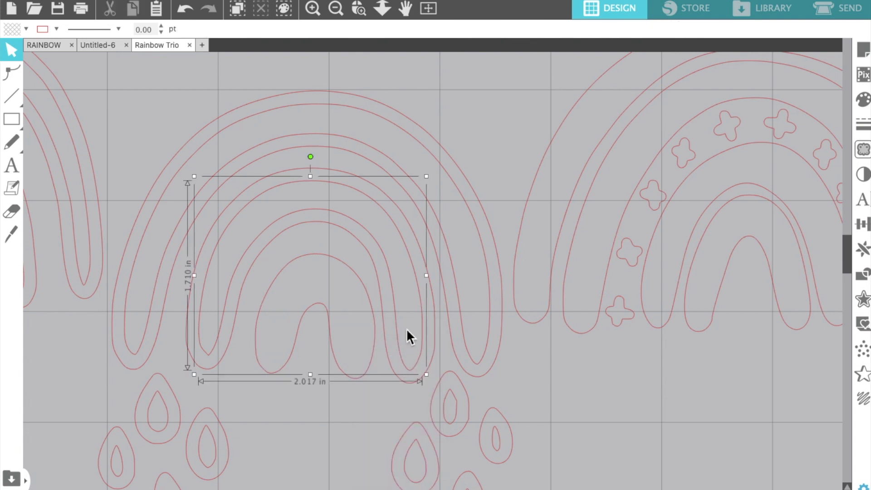
pyautogui.click(407, 329)
pyautogui.click(466, 297)
pyautogui.press('Delete')
# Delete the inner contours of the four raindrops below the right end of the middle rainbow
pyautogui.click(456, 405)
pyautogui.press('Delete')
pyautogui.click(501, 446)
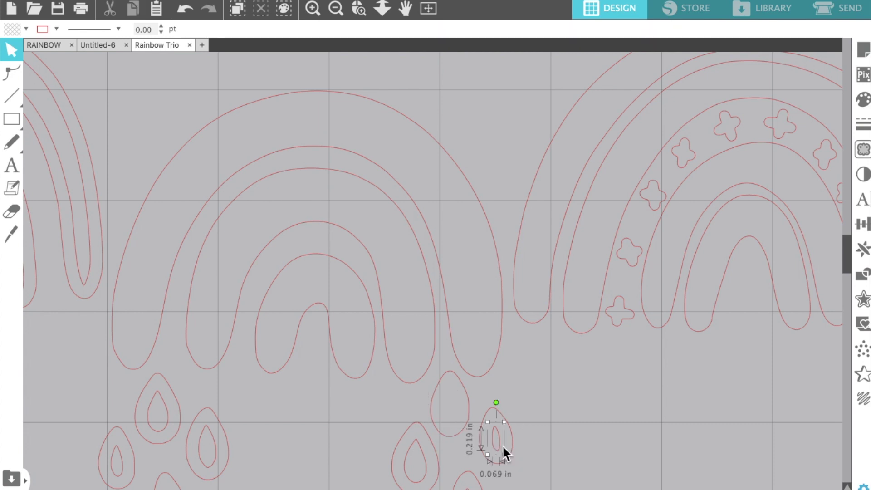
pyautogui.press('Delete')
pyautogui.click(413, 477)
pyautogui.press('Delete')
pyautogui.scroll(-1, 412, 477)
pyautogui.scroll(-4, 413, 478)
pyautogui.click(475, 450)
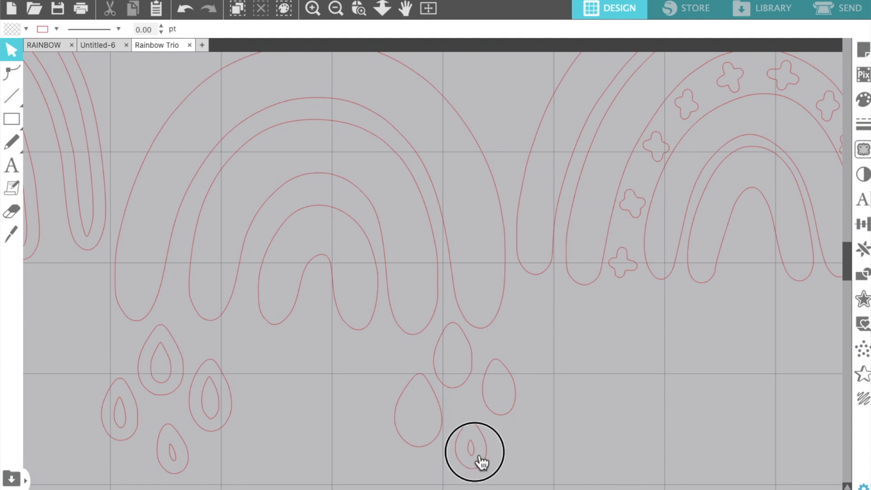
pyautogui.press('Delete')
# Delete the inner contours of the four raindrops below the left end of the middle rainbow
pyautogui.hscroll(-5, 475, 451)
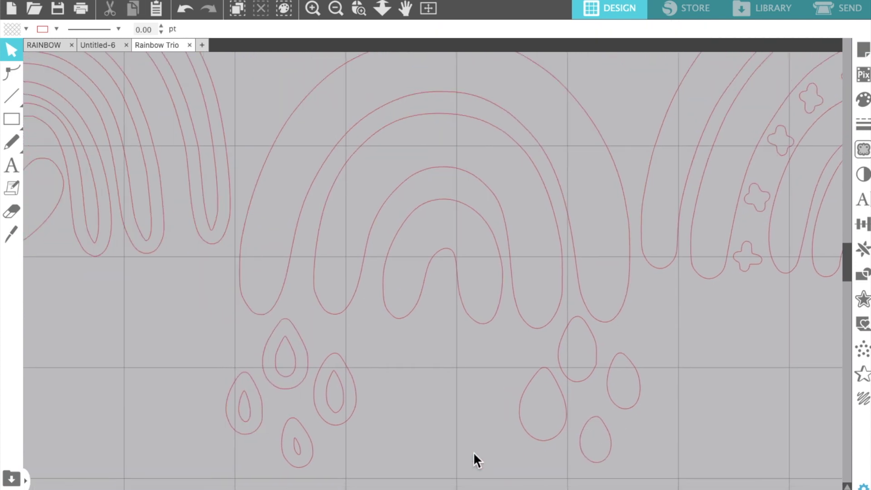
pyautogui.click(306, 450)
pyautogui.press('Delete')
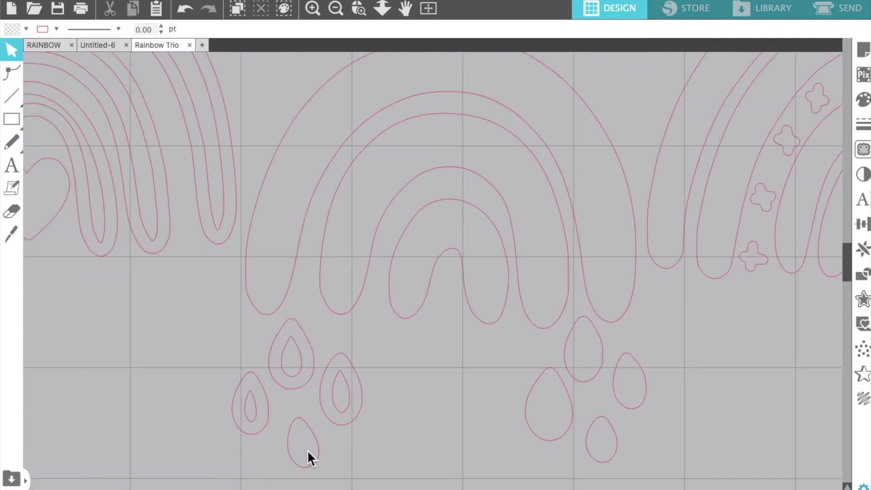
pyautogui.click(354, 405)
pyautogui.press('Delete')
pyautogui.click(289, 355)
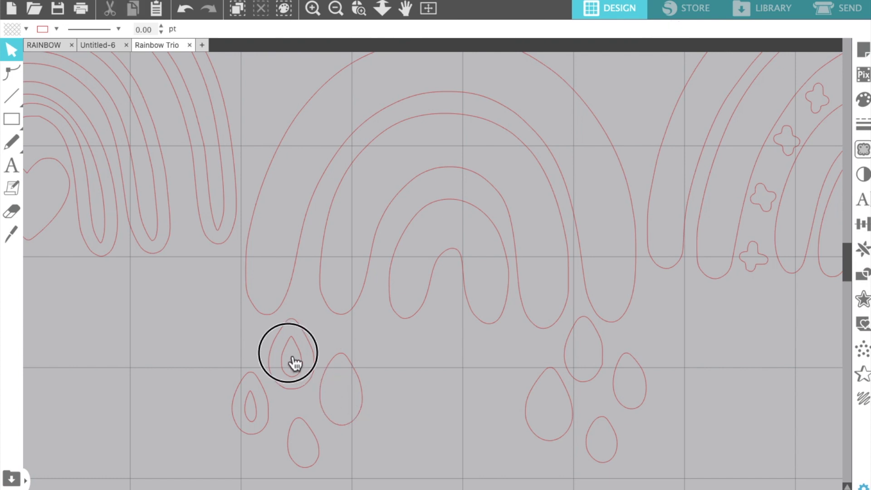
pyautogui.press('Delete')
pyautogui.click(256, 398)
pyautogui.press('Delete')
# Delete the inner contours of all three arches of the rainbow with the heart
pyautogui.scroll(2, 256, 399)
pyautogui.hscroll(-5, 257, 399)
pyautogui.click(257, 297)
pyautogui.press('Delete')
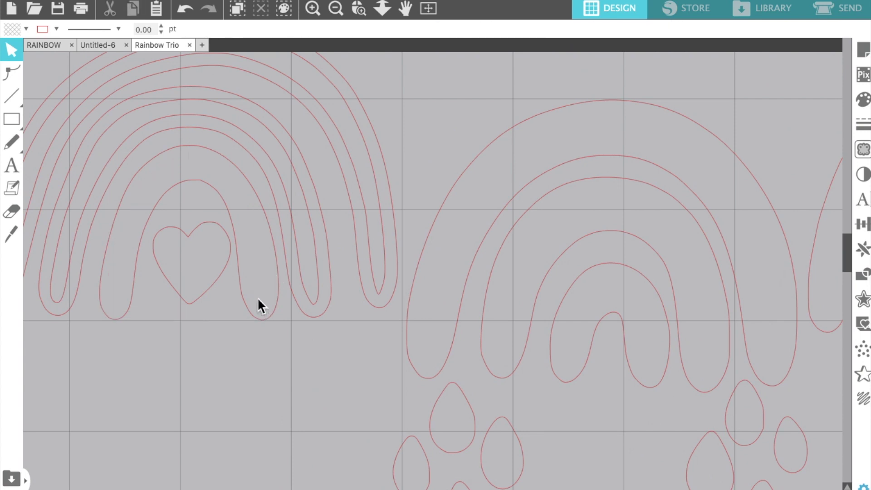
pyautogui.click(316, 261)
pyautogui.press('Delete')
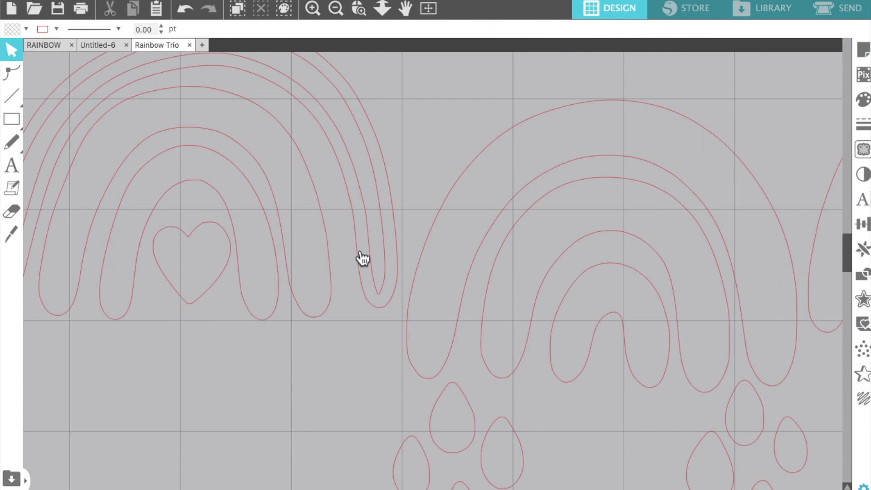
pyautogui.click(376, 254)
pyautogui.press('Delete')
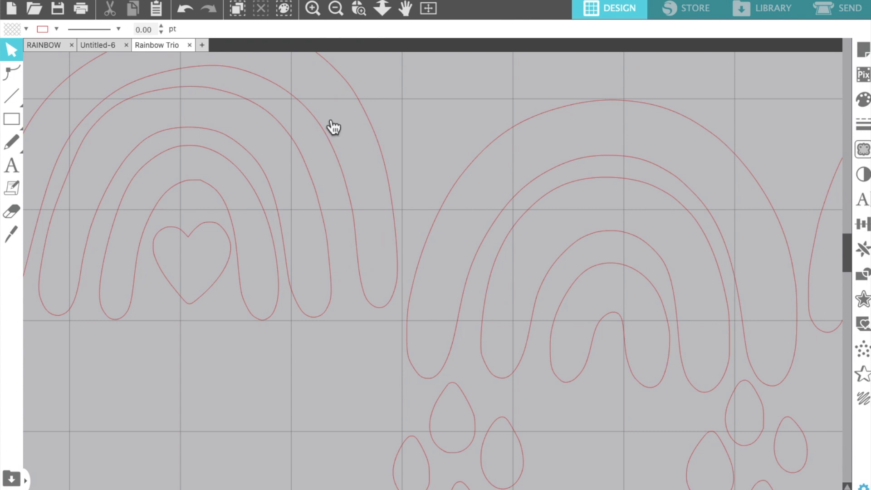
# Fill the whole heart rainbow, including its heart, with light green
pyautogui.click(335, 10)
pyautogui.click(336, 10)
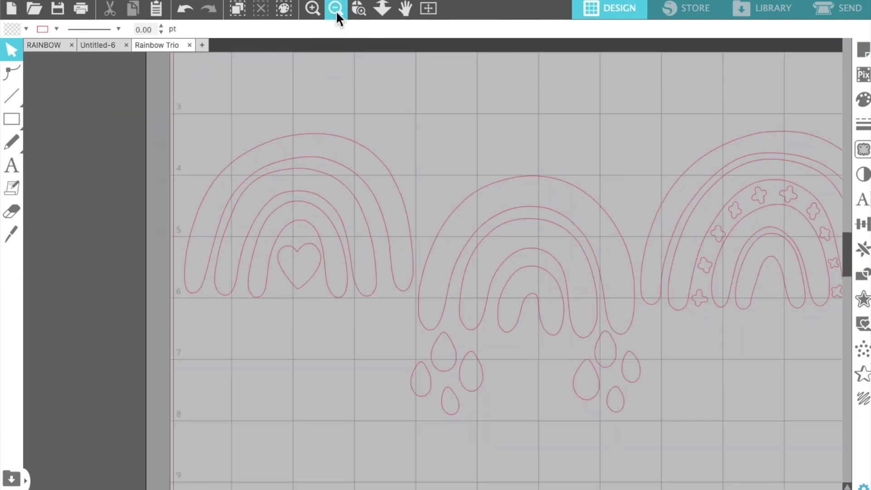
pyautogui.click(335, 10)
pyautogui.click(335, 9)
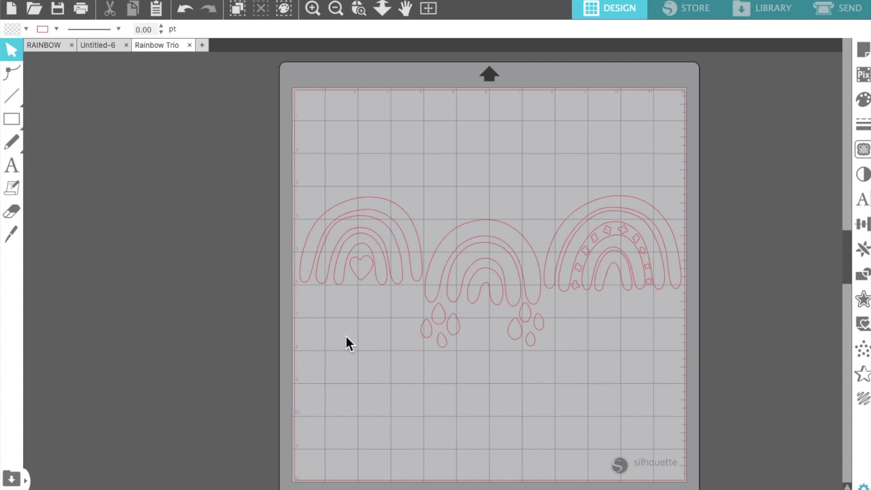
pyautogui.moveTo(299, 178); pyautogui.dragTo(415, 277)
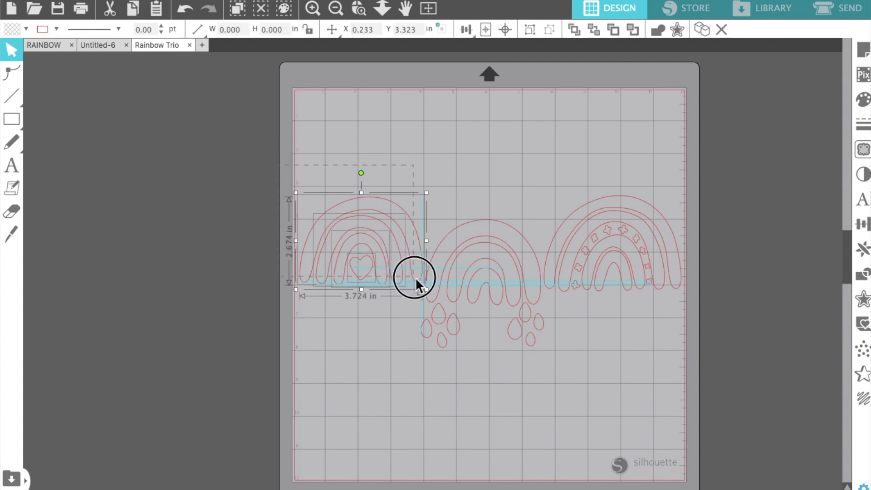
pyautogui.click(862, 99)
pyautogui.click(675, 100)
pyautogui.click(493, 156)
# Fill the middle rainbow's arches and the raindrops within its selection with yellow
pyautogui.moveTo(438, 210); pyautogui.dragTo(535, 351)
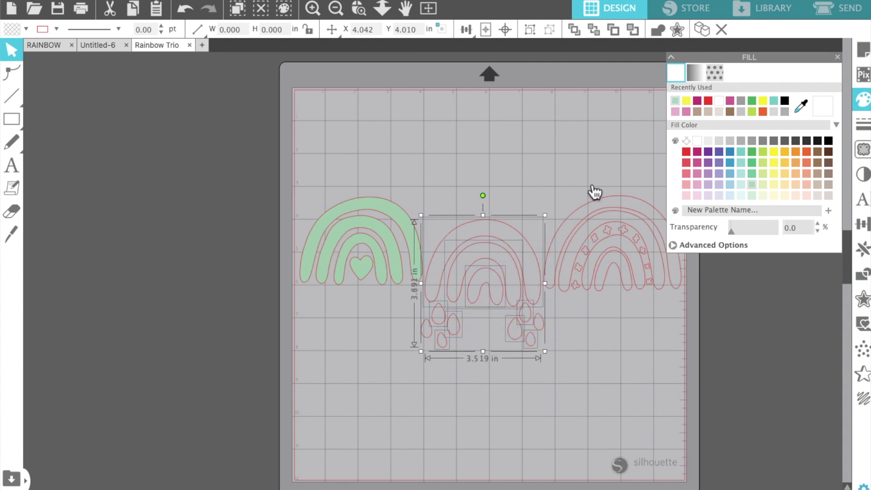
pyautogui.click(686, 100)
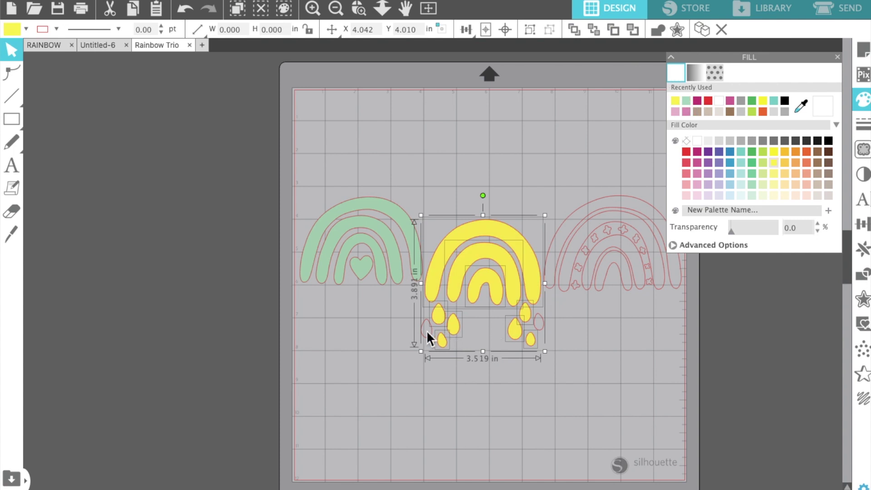
pyautogui.click(603, 398)
# Fill the two remaining unfilled raindrops, the outermost one on each side, with the same yellow
pyautogui.click(542, 321)
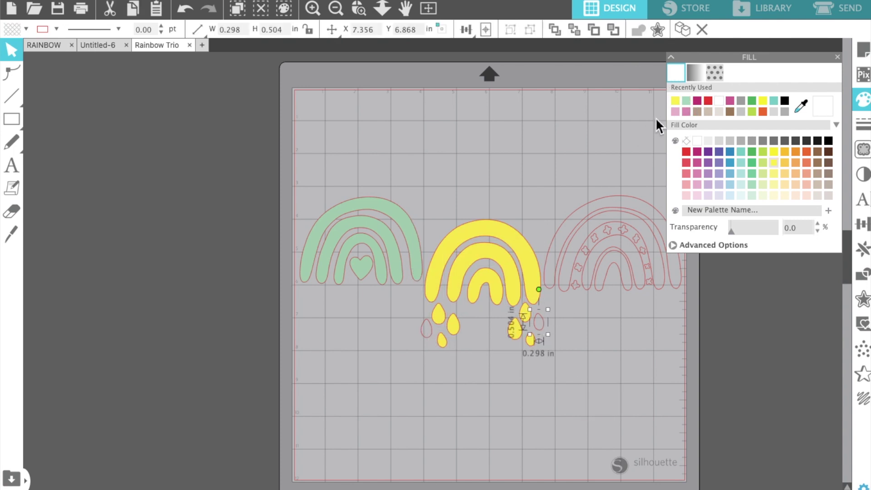
pyautogui.click(425, 327)
pyautogui.click(440, 377)
pyautogui.click(426, 331)
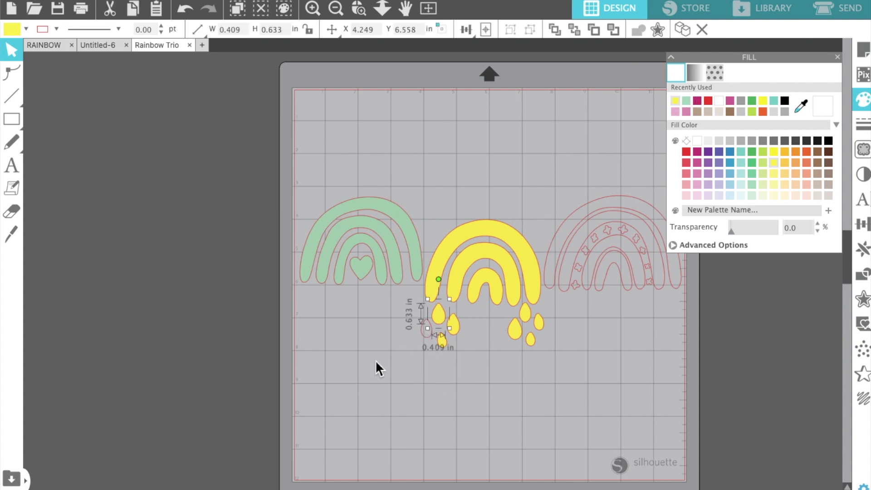
pyautogui.click(431, 336)
pyautogui.click(674, 101)
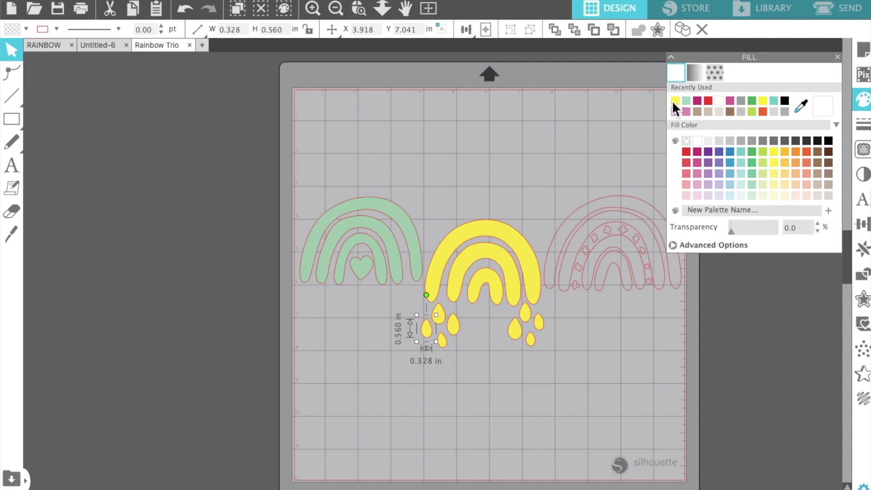
# Fill the whole rainbow with the flower shapes with light pink and deselect it
pyautogui.moveTo(533, 164); pyautogui.dragTo(634, 244)
pyautogui.click(589, 159)
pyautogui.moveTo(599, 178); pyautogui.dragTo(659, 301)
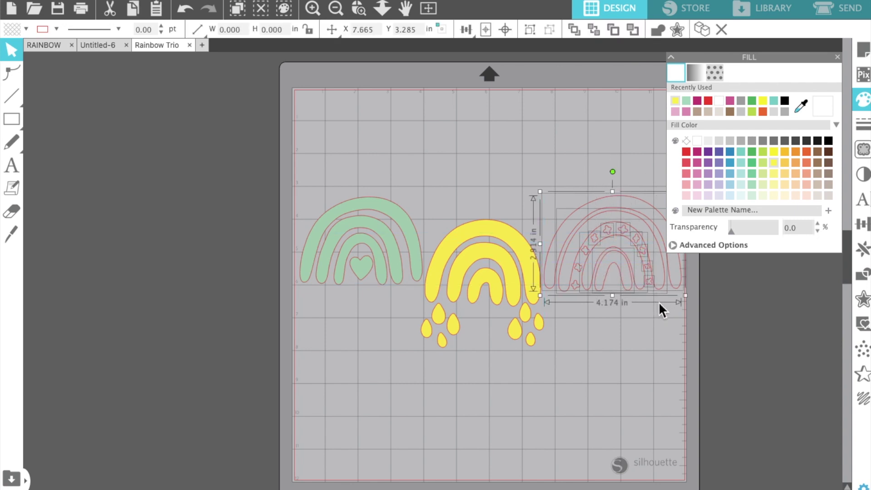
pyautogui.click(676, 111)
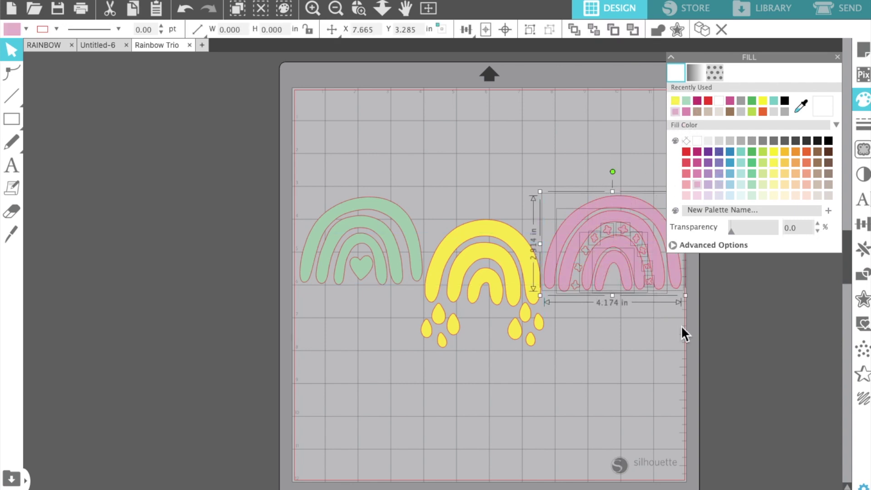
pyautogui.click(703, 333)
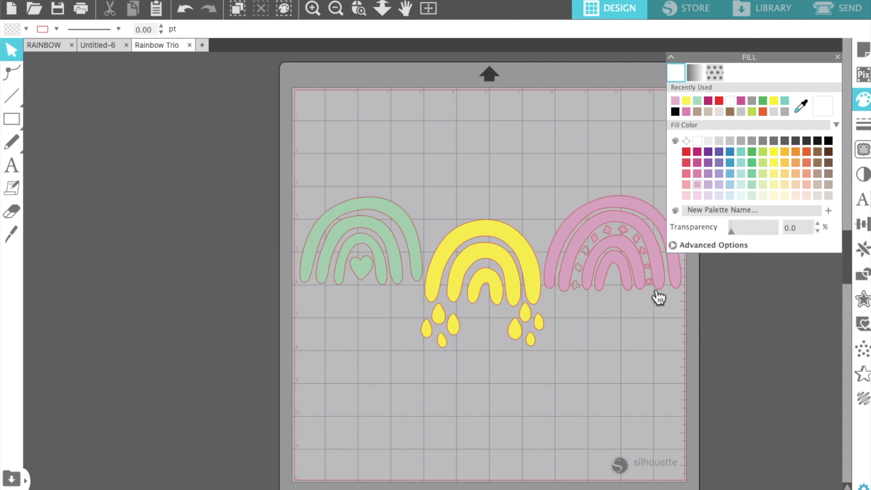
# Delete all the small flower shapes from the light pink rainbow and close the fill settings
pyautogui.click(649, 265)
pyautogui.click(644, 251)
pyautogui.press('Delete')
pyautogui.click(636, 239)
pyautogui.press('Delete')
pyautogui.click(625, 229)
pyautogui.press('Delete')
pyautogui.click(610, 230)
pyautogui.press('Delete')
pyautogui.click(596, 237)
pyautogui.press('Delete')
pyautogui.press('Delete')
pyautogui.click(580, 266)
pyautogui.click(575, 285)
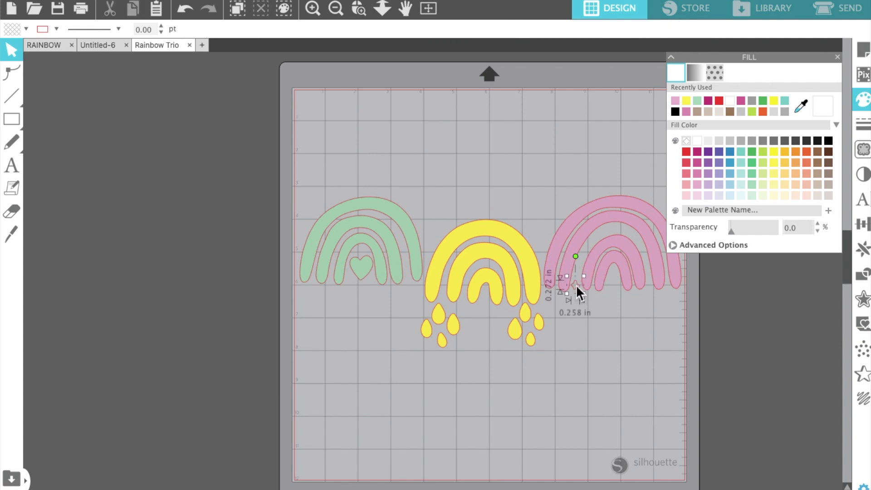
pyautogui.press('Delete')
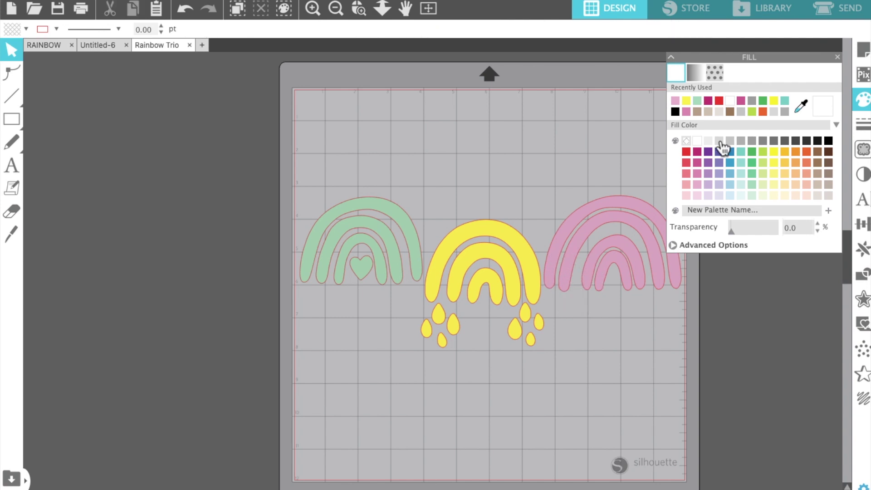
pyautogui.click(837, 57)
# Move the outermost pink and green arches to the mat's upper corners and nest the smallest yellow arch inside the pink one
pyautogui.moveTo(681, 268); pyautogui.dragTo(674, 162)
pyautogui.click(674, 163)
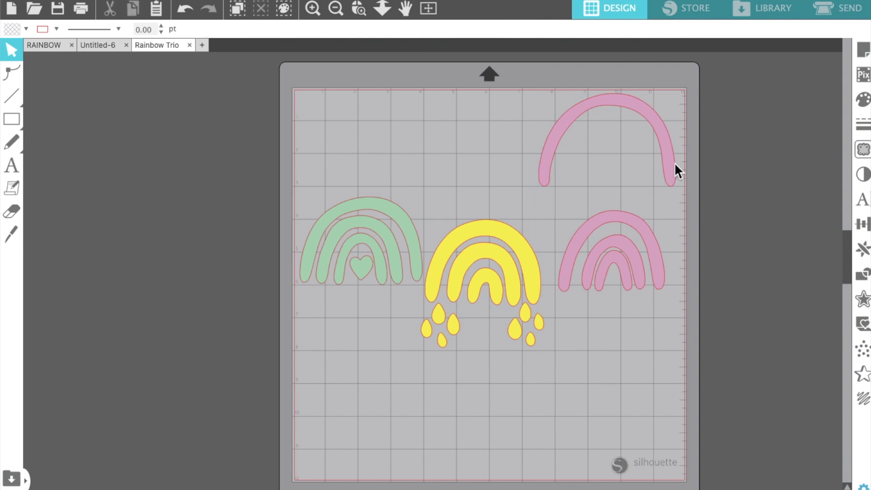
pyautogui.moveTo(398, 219); pyautogui.dragTo(393, 123)
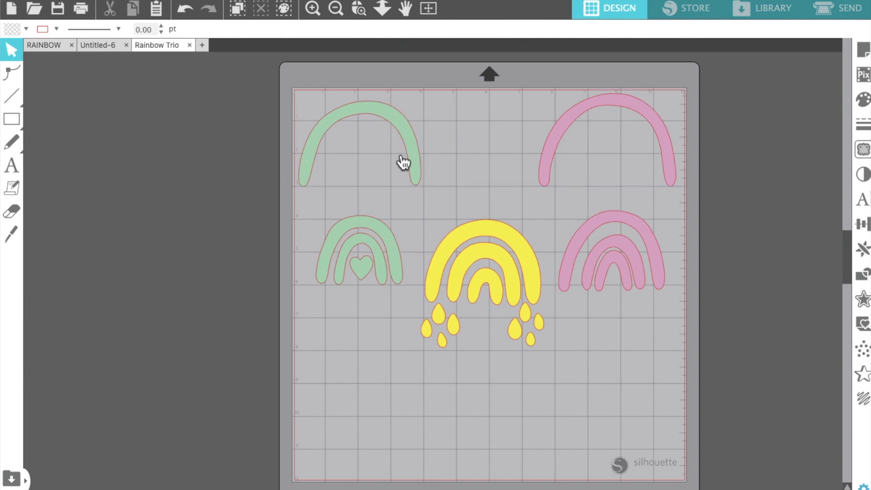
pyautogui.moveTo(492, 274); pyautogui.dragTo(612, 145)
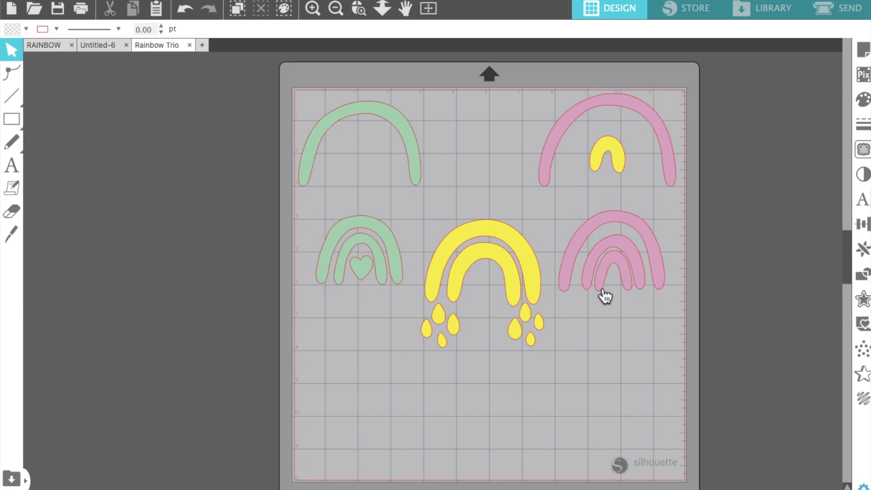
# Move the inner green arch between the two large top arches and shift the middle green arch slightly up and left
pyautogui.moveTo(387, 283); pyautogui.dragTo(502, 160)
pyautogui.click(429, 190)
pyautogui.click(418, 178)
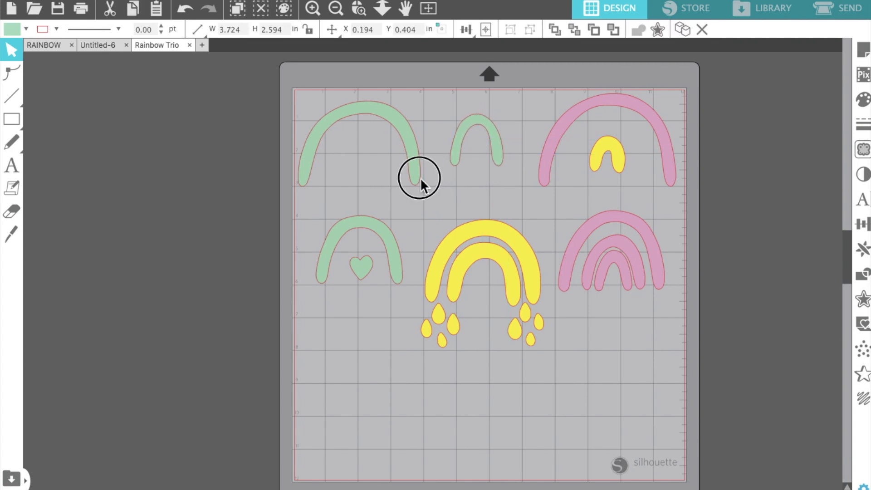
pyautogui.moveTo(396, 275); pyautogui.dragTo(388, 268)
pyautogui.click(375, 286)
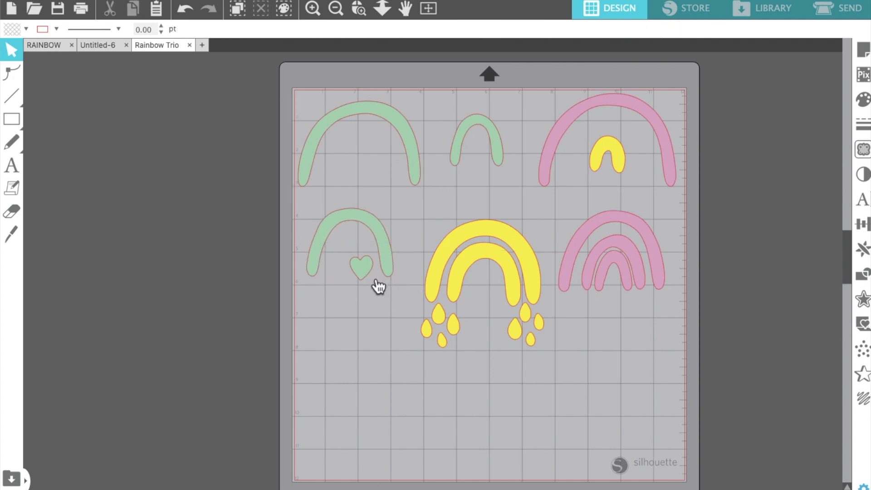
# Move the green heart and all the yellow raindrops down to the empty area near the mat's lower edge
pyautogui.moveTo(366, 311); pyautogui.dragTo(384, 411)
pyautogui.moveTo(395, 316); pyautogui.dragTo(470, 464)
pyautogui.moveTo(529, 323); pyautogui.dragTo(521, 422)
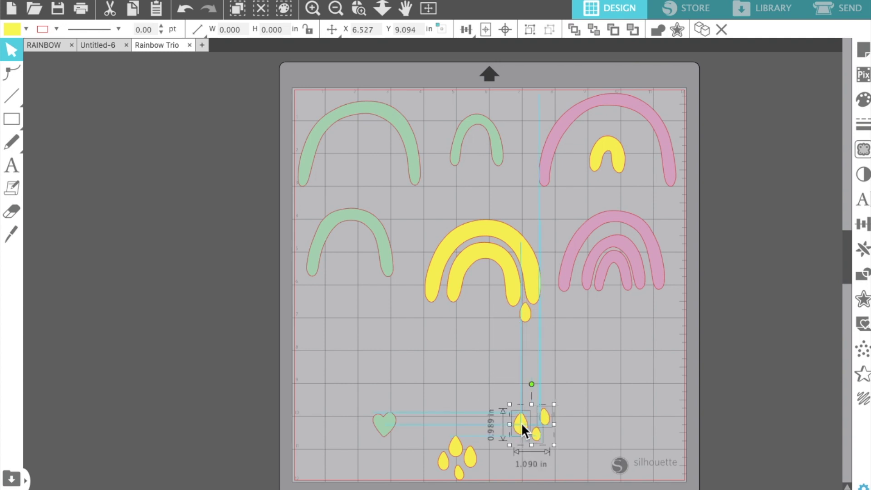
pyautogui.click(528, 325)
pyautogui.moveTo(600, 433); pyautogui.dragTo(600, 433)
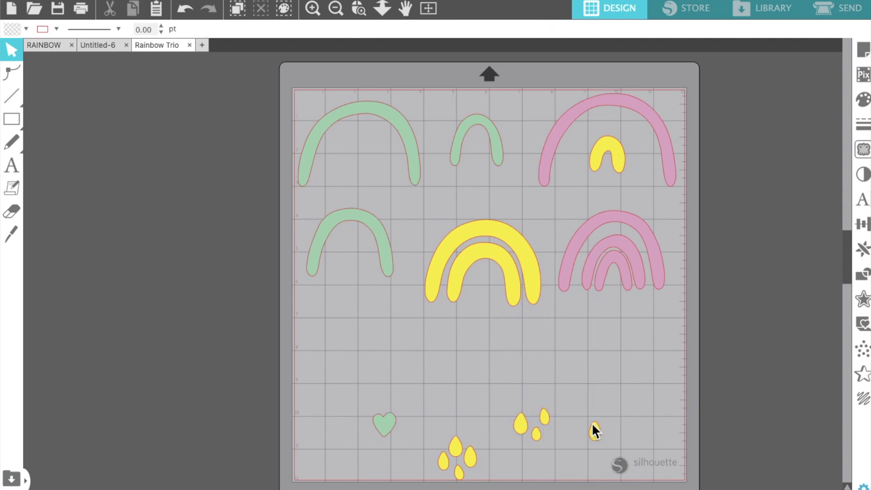
# Raise the large yellow arch slightly, and place the smaller yellow arch below the green one and a pink arch below the large yellow one
pyautogui.moveTo(516, 243); pyautogui.dragTo(520, 226)
pyautogui.moveTo(501, 277); pyautogui.dragTo(368, 333)
pyautogui.click(577, 273)
pyautogui.moveTo(597, 275); pyautogui.dragTo(456, 328)
pyautogui.click(544, 308)
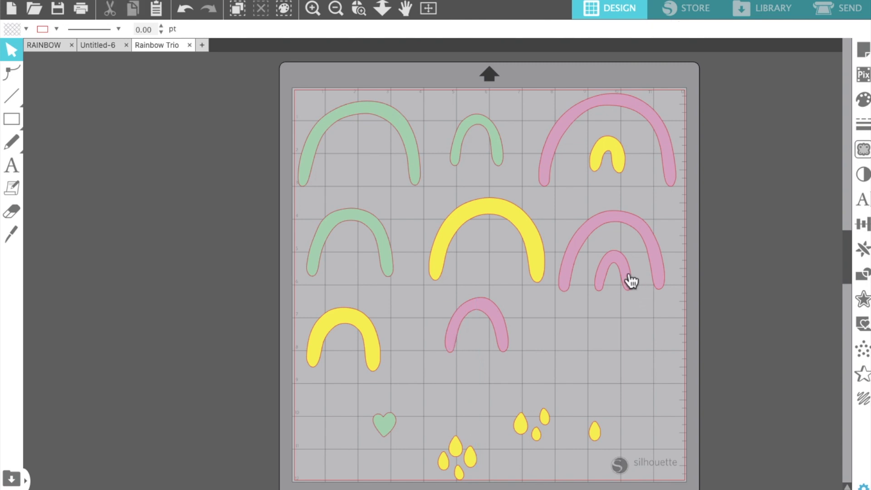
# Rearrange the three inner pink arches: medium below the outer pink arch, large in the third row's centre, smallest at that row's right end
pyautogui.moveTo(654, 263); pyautogui.dragTo(655, 344)
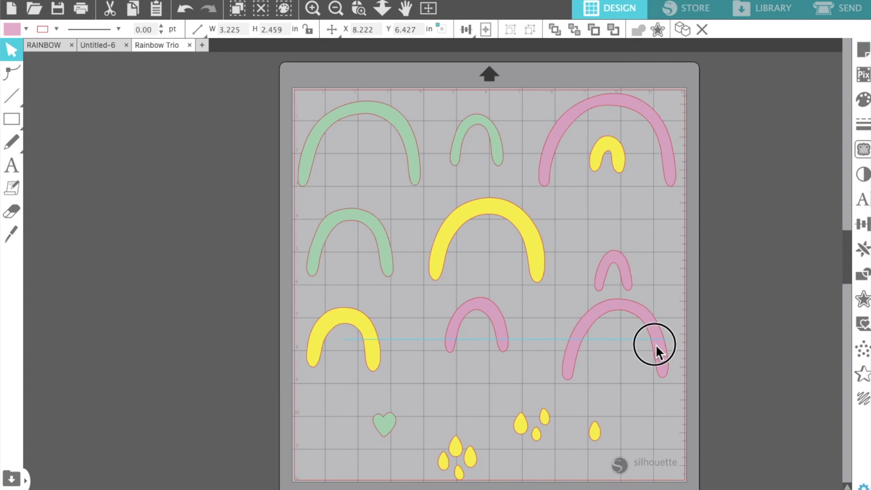
pyautogui.moveTo(656, 349); pyautogui.dragTo(656, 349)
pyautogui.moveTo(624, 272); pyautogui.dragTo(583, 399)
pyautogui.click(540, 358)
pyautogui.moveTo(505, 338); pyautogui.dragTo(638, 235)
pyautogui.moveTo(624, 309); pyautogui.dragTo(508, 311)
pyautogui.moveTo(592, 394); pyautogui.dragTo(643, 309)
pyautogui.click(621, 382)
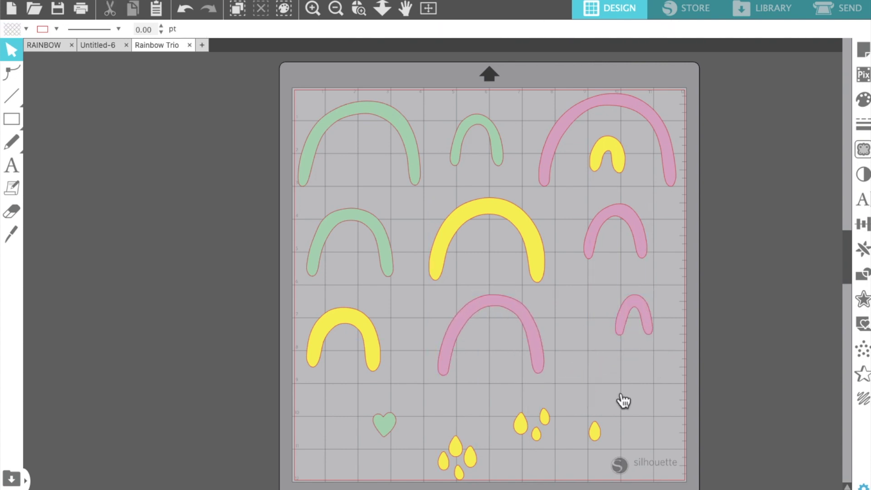
# Place one raindrop on each side of the smallest pink arch and the green heart beside the medium pink arch's upper left
pyautogui.moveTo(596, 431); pyautogui.dragTo(601, 325)
pyautogui.click(584, 368)
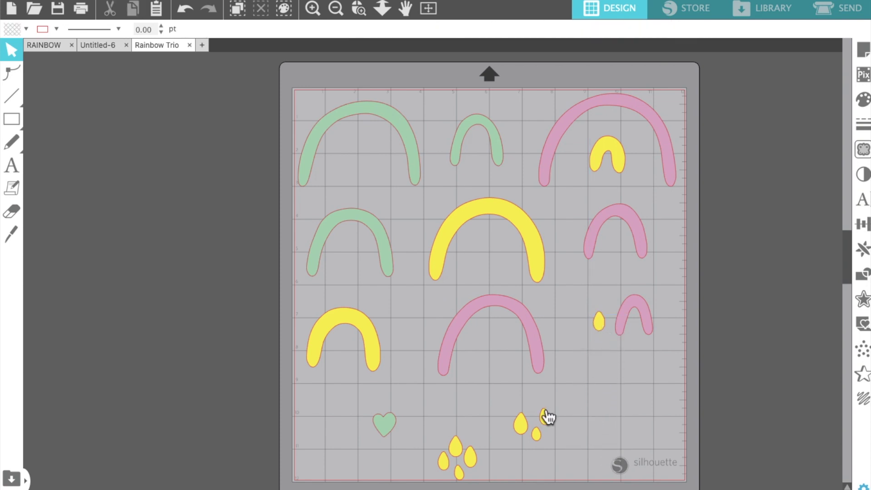
pyautogui.moveTo(526, 432); pyautogui.dragTo(663, 313)
pyautogui.moveTo(385, 429); pyautogui.dragTo(585, 221)
pyautogui.press('Escape')
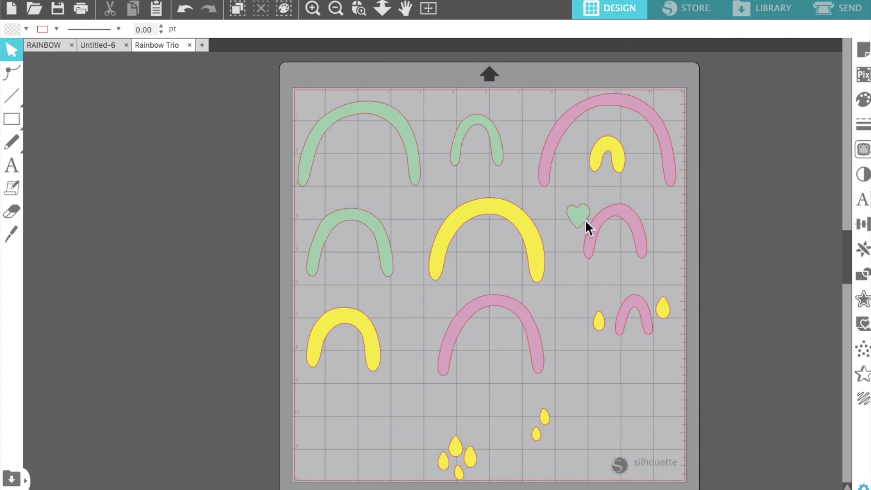
# Place one raindrop inside the medium pink arch and another inside the large pink arch in the third row
pyautogui.moveTo(455, 447); pyautogui.dragTo(464, 428)
pyautogui.moveTo(569, 301); pyautogui.dragTo(620, 258)
pyautogui.press('Escape')
pyautogui.moveTo(481, 462); pyautogui.dragTo(488, 360)
pyautogui.press('Escape')
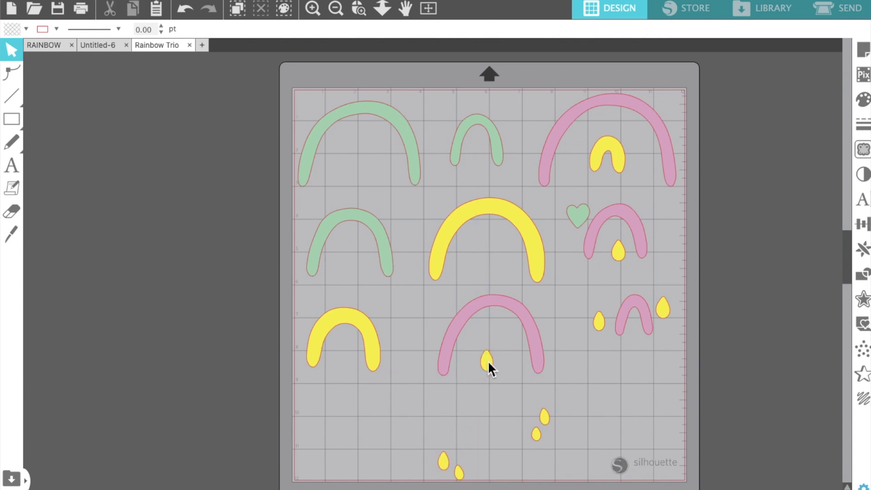
# Place one raindrop inside the middle green arch and another inside the smallest green arch
pyautogui.moveTo(444, 469); pyautogui.dragTo(361, 273)
pyautogui.press('Escape')
pyautogui.moveTo(553, 429); pyautogui.dragTo(480, 164)
pyautogui.press('Escape')
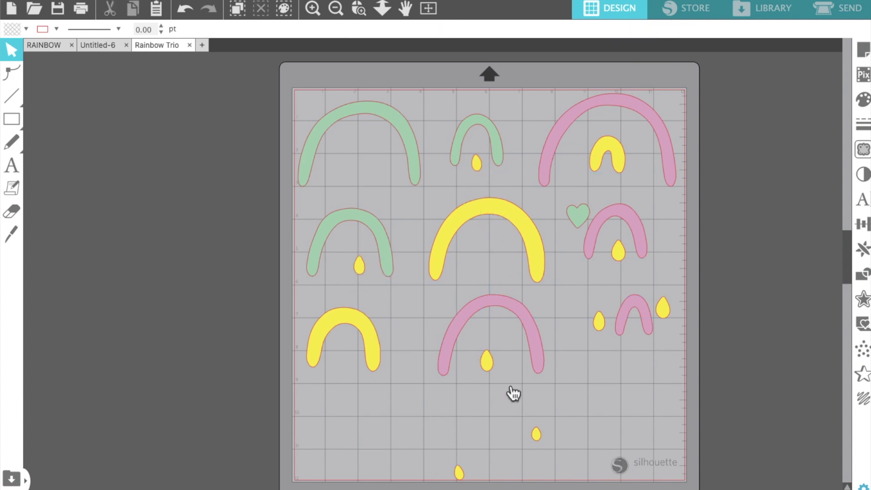
# Place the last two small raindrops side by side inside the largest green arch and deselect them
pyautogui.moveTo(534, 431); pyautogui.dragTo(374, 162)
pyautogui.press('Escape')
pyautogui.moveTo(467, 479); pyautogui.dragTo(352, 167)
pyautogui.press('Escape')
pyautogui.press('Escape')
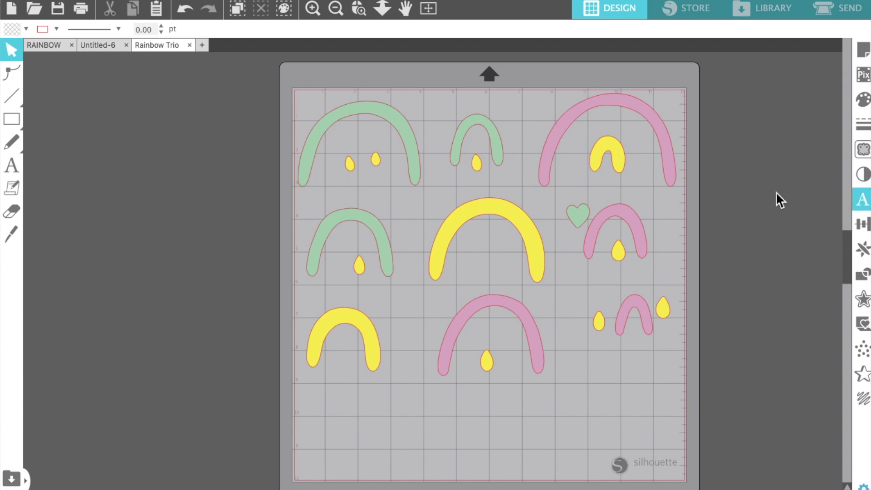
# Open the send view to set up cutting the arranged shapes
pyautogui.click(832, 10)
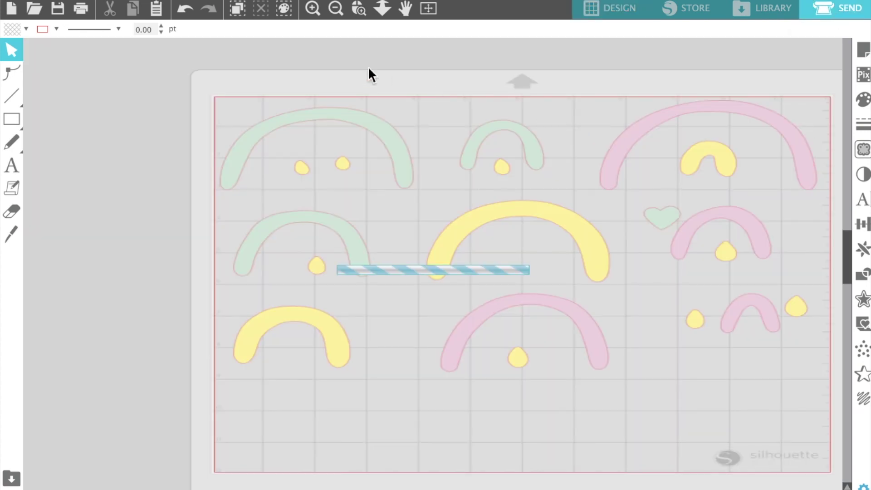